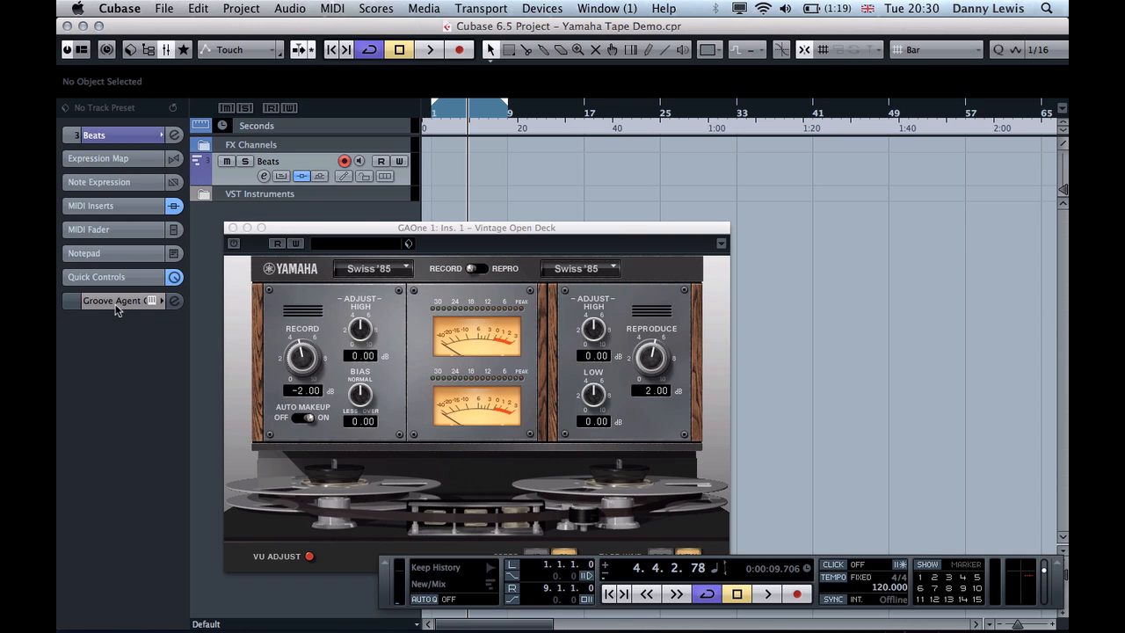
Inspect the Beats track's Groove Agent ONE instrument and its Beat Designer MIDI insert, closing each window after viewing
click(174, 301)
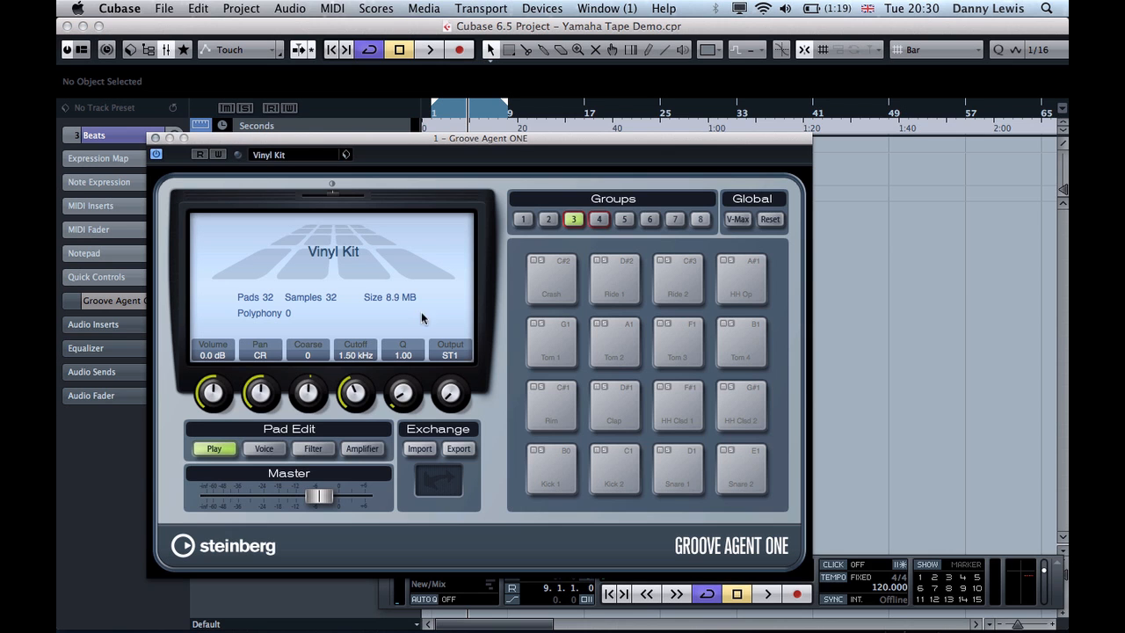
click(156, 138)
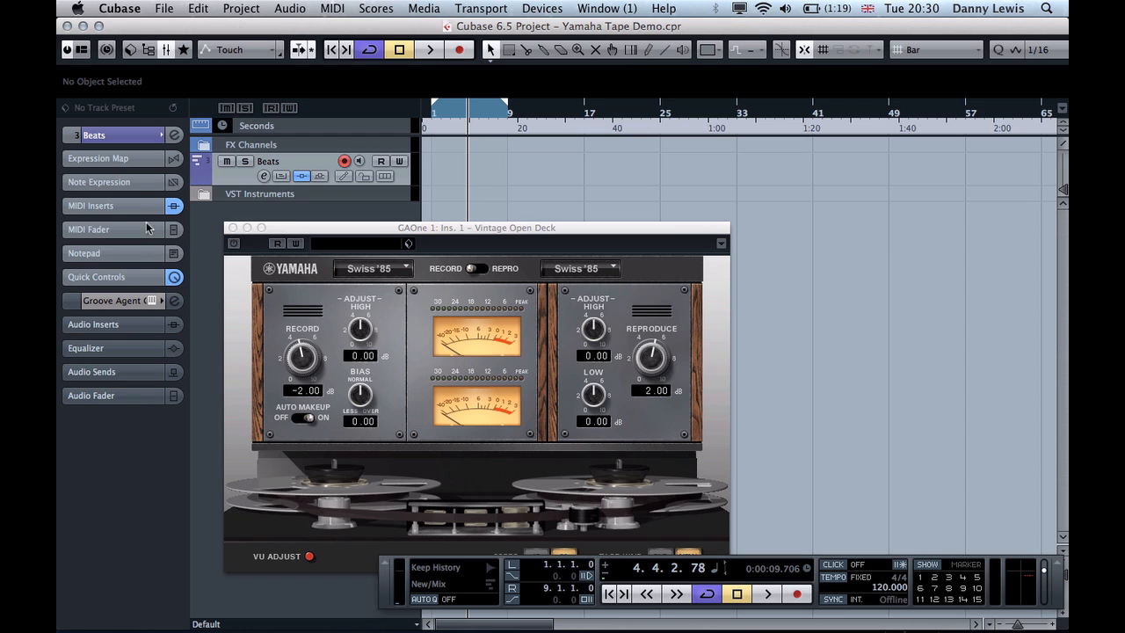
click(112, 207)
click(85, 224)
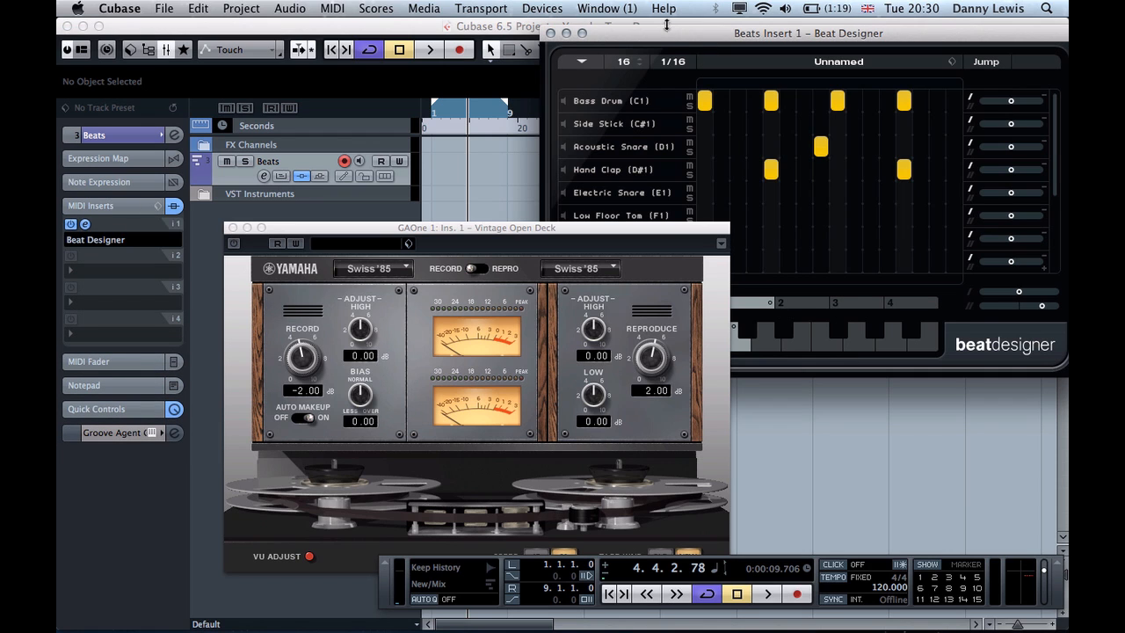
click(550, 32)
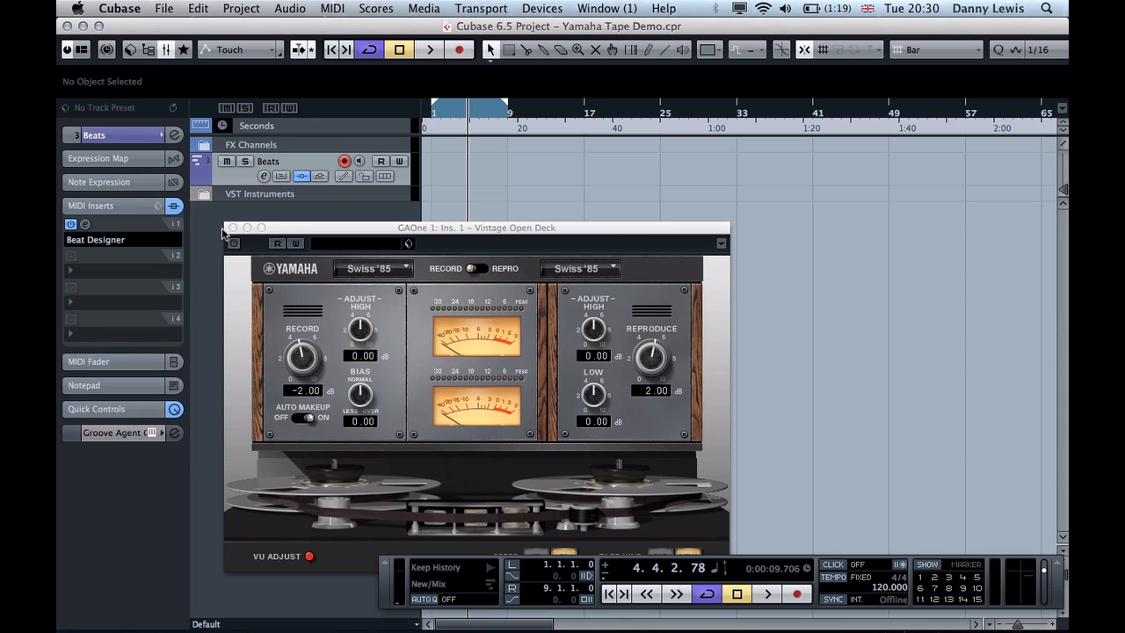
Play the beat with Vintage Open Deck switched on and set its Record level to 6.83 dB
click(227, 251)
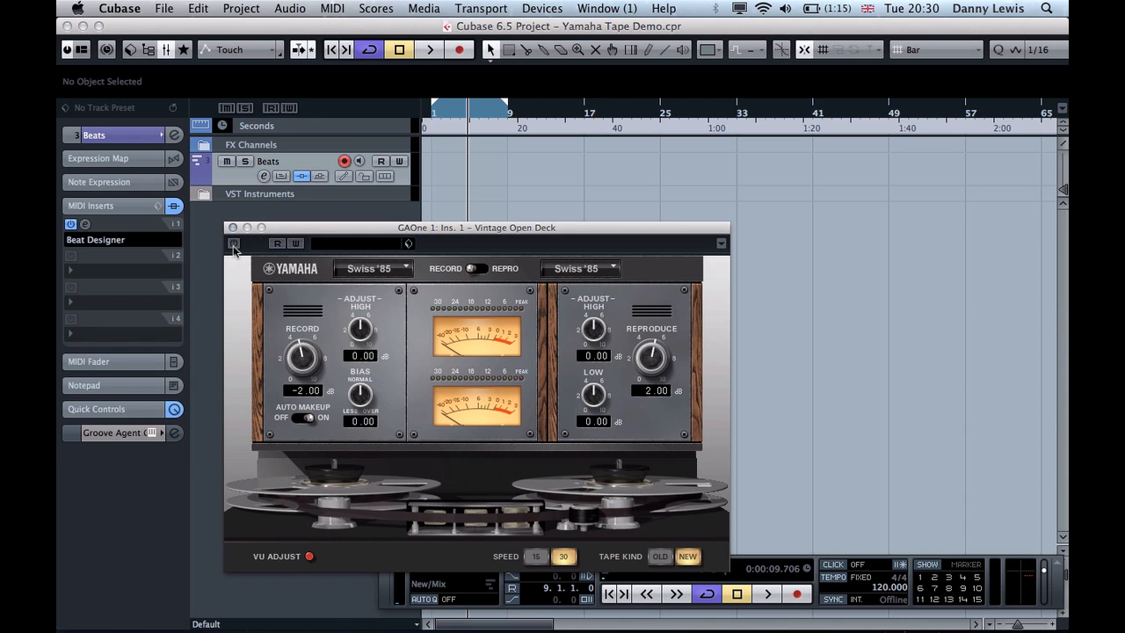
key(space)
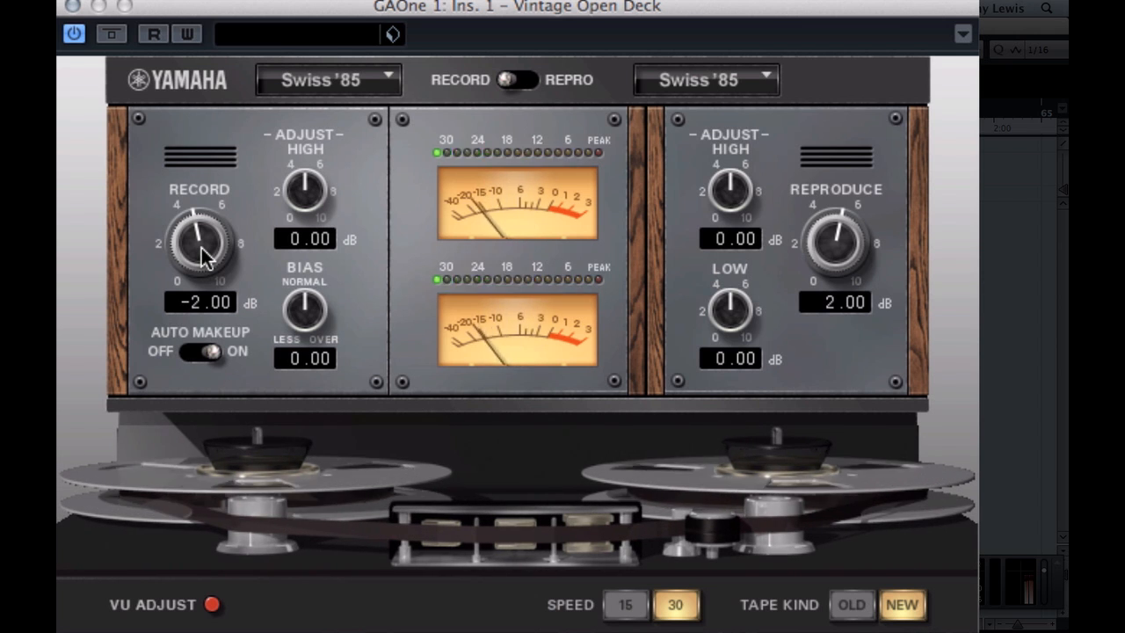
drag(202, 255, 202, 207)
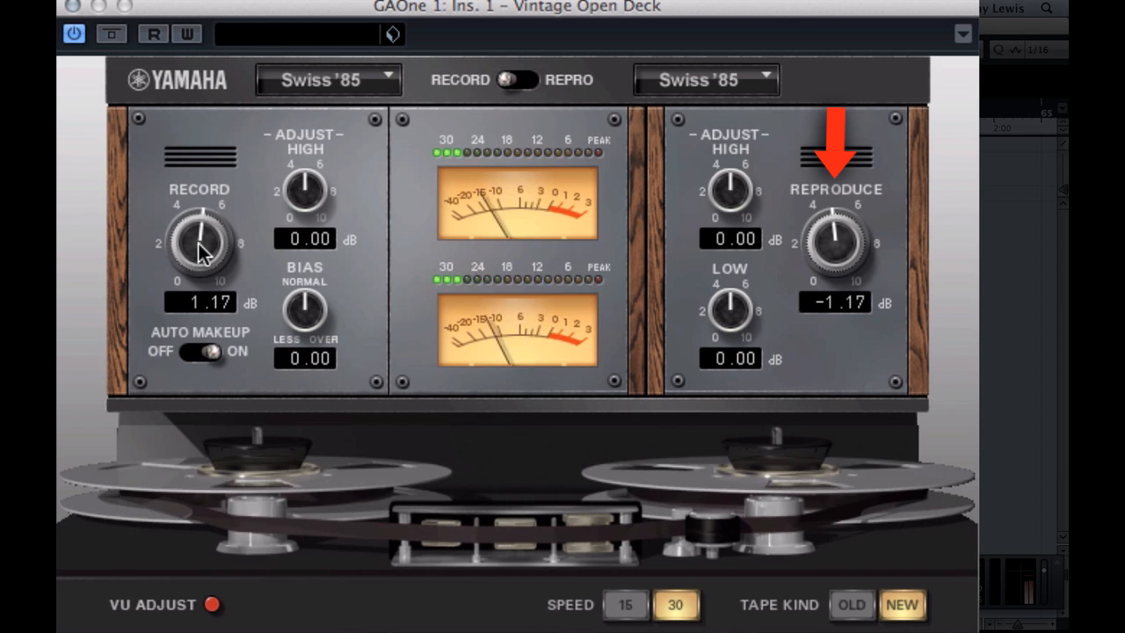
drag(203, 246, 200, 198)
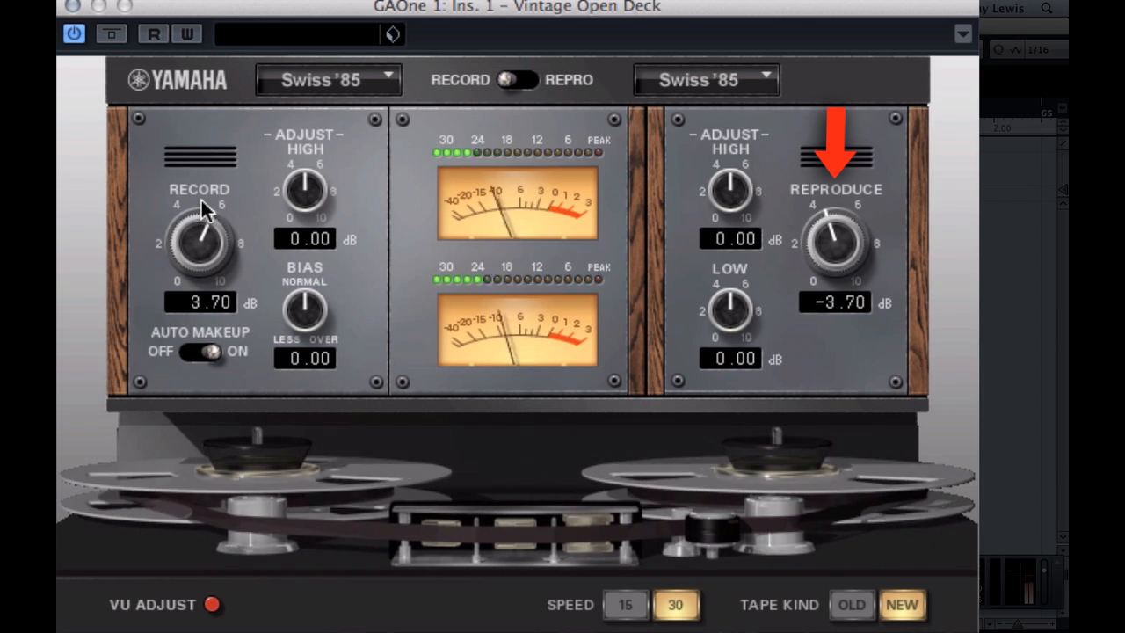
drag(201, 229, 197, 161)
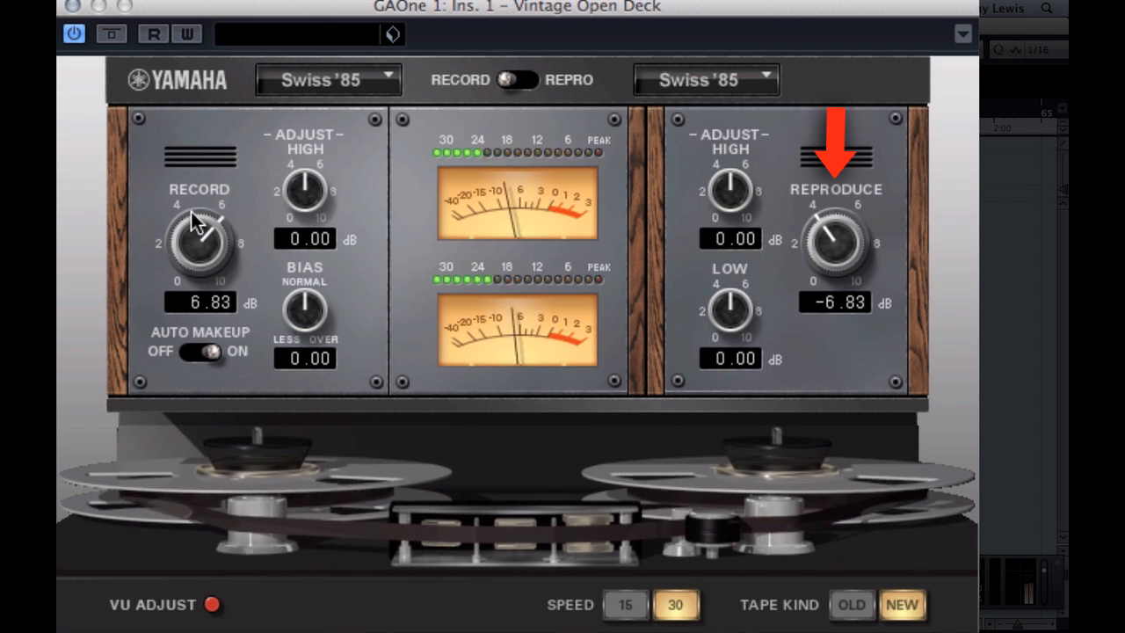
drag(200, 235, 199, 170)
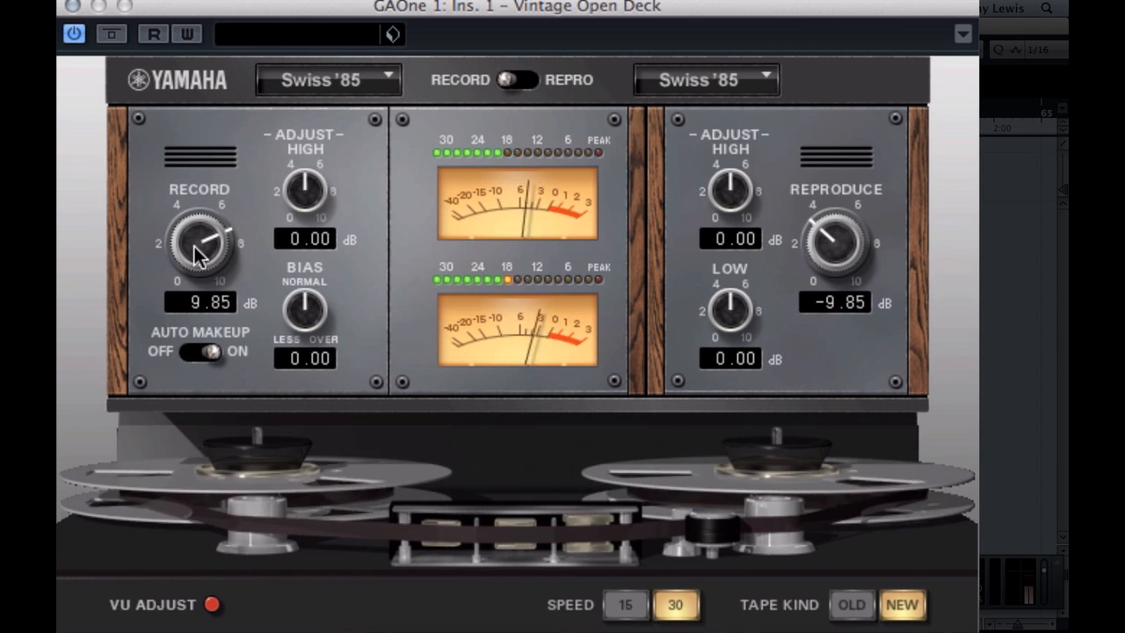
drag(205, 244, 224, 350)
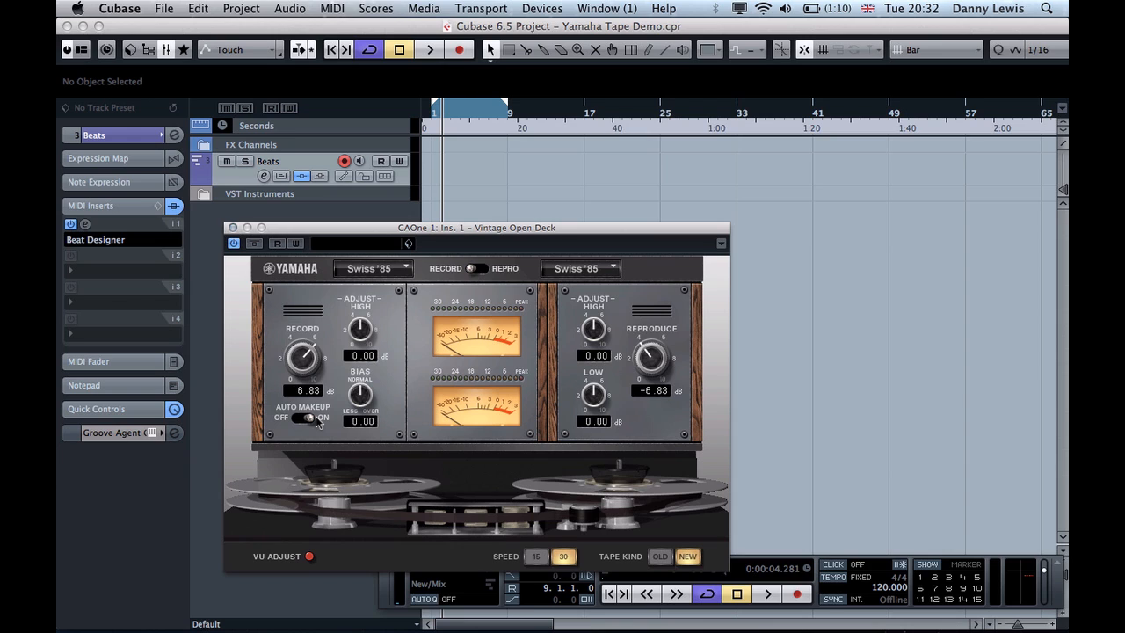
click(235, 245)
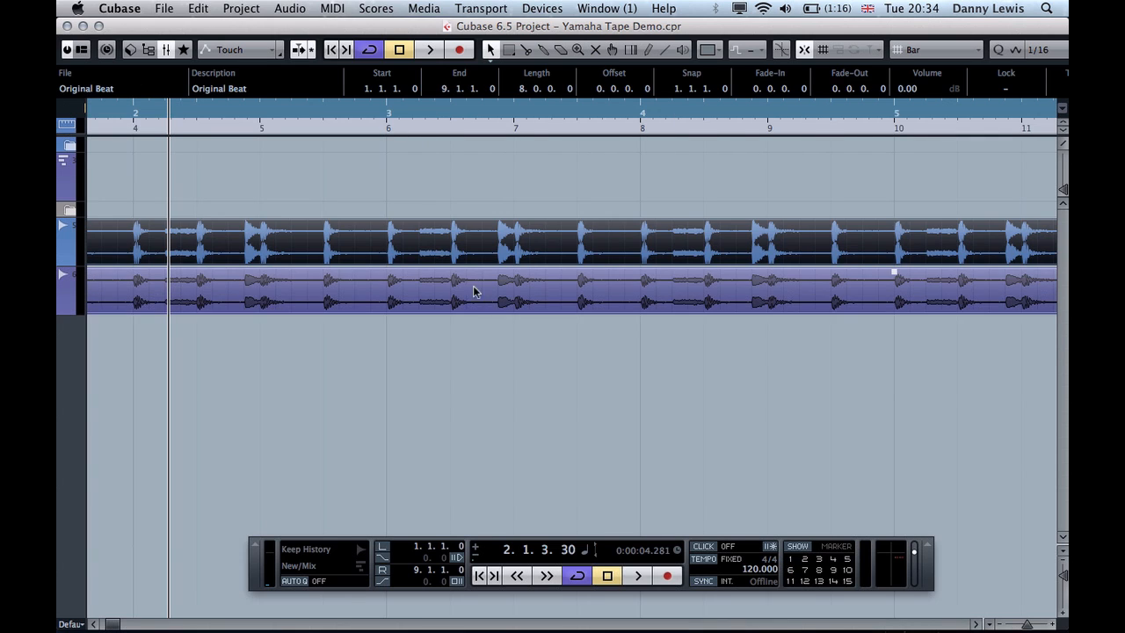
Enlarge the track heights with the Zoom Tracks 4 Rows preset for the Original Beat and TAPE Beat waveforms
click(488, 305)
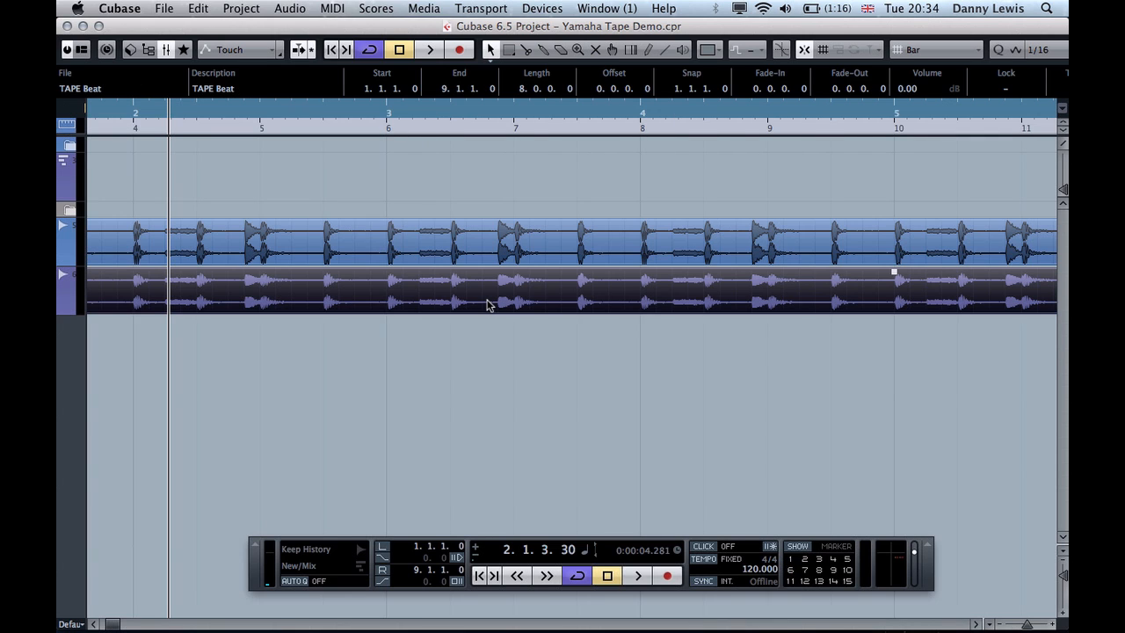
click(1060, 553)
mouse_move(1001, 613)
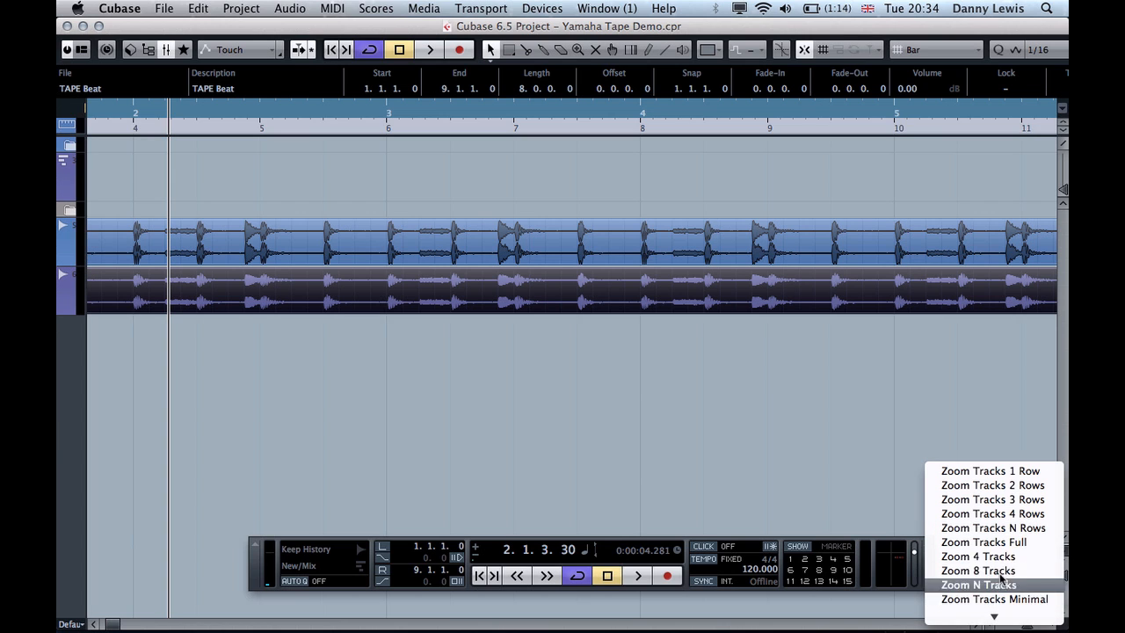
click(977, 516)
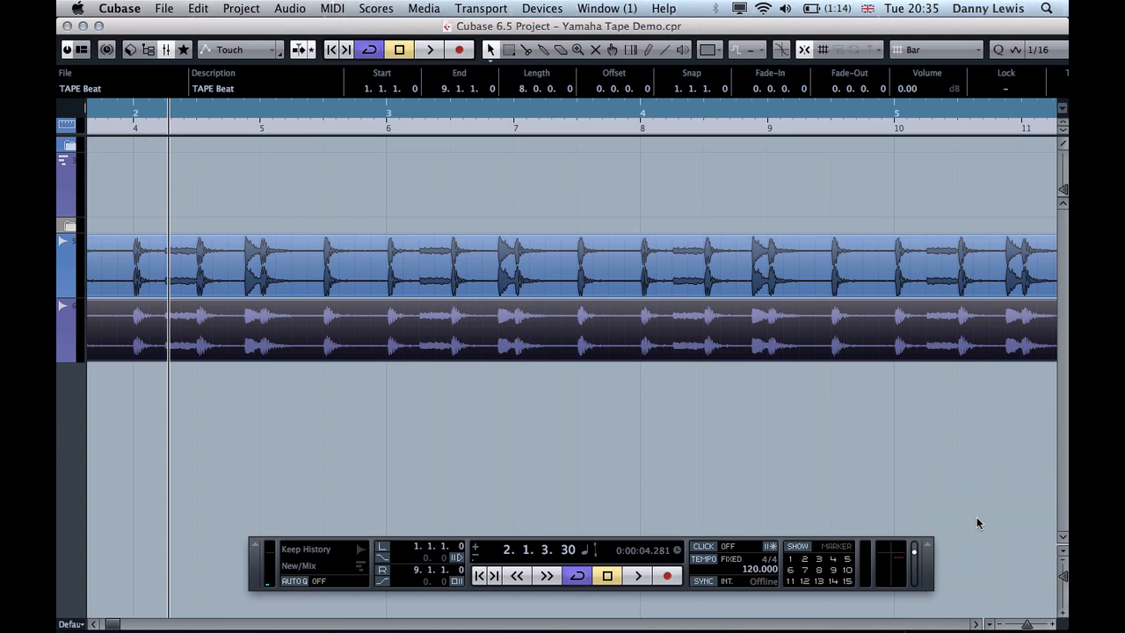
click(571, 410)
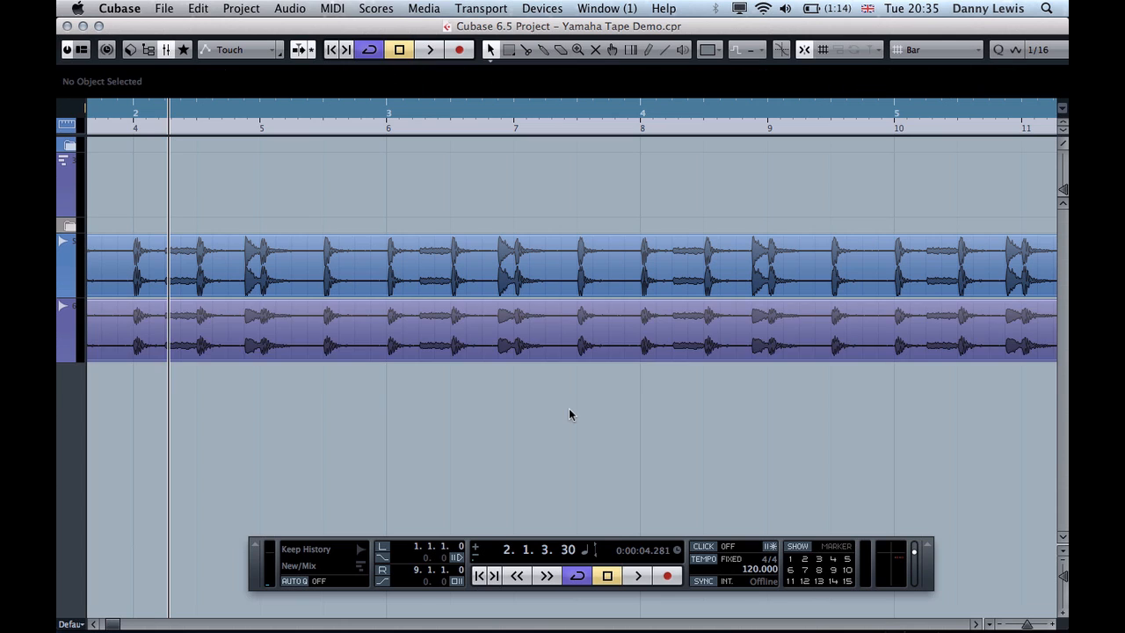
Normalize the TAPE Beat audio event to a maximum of 0.00 dB and deselect it
click(274, 344)
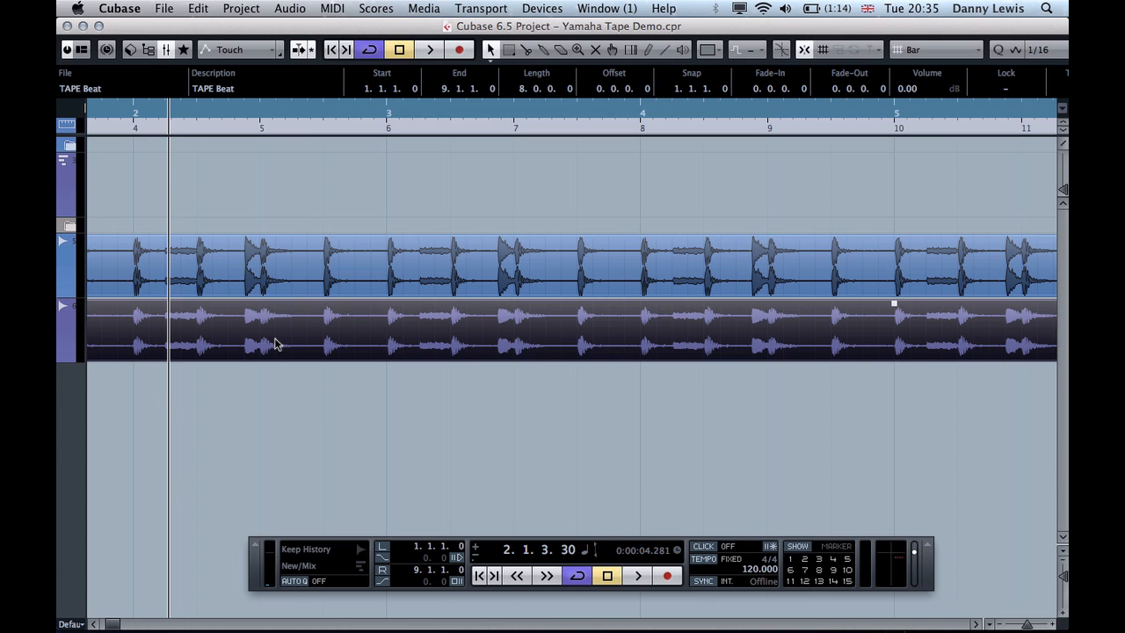
click(300, 10)
mouse_move(313, 28)
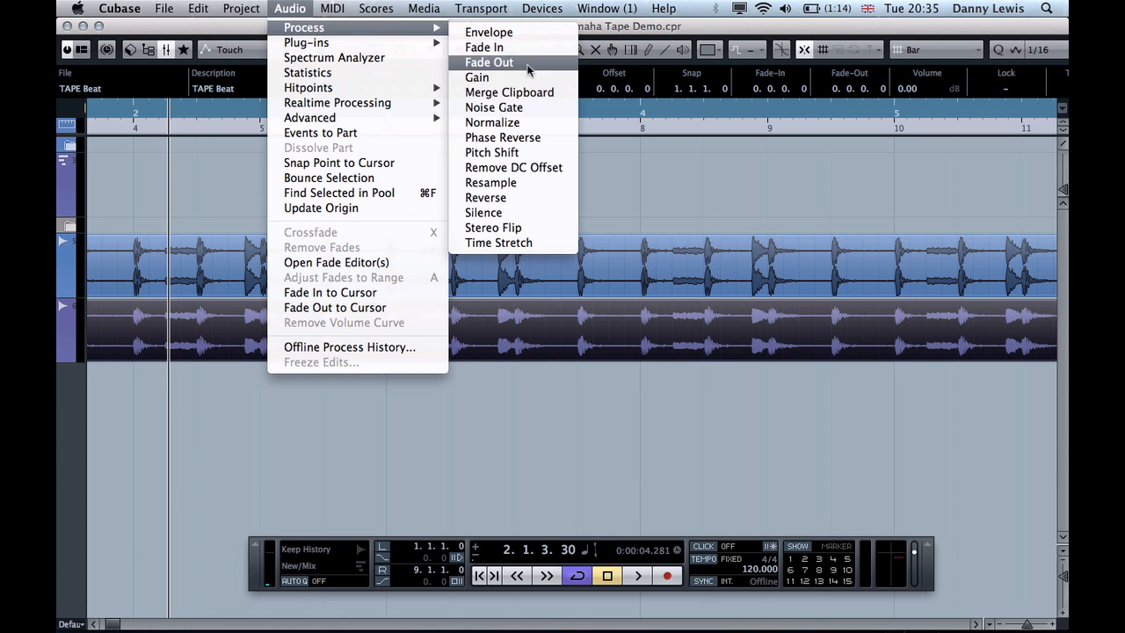
click(520, 130)
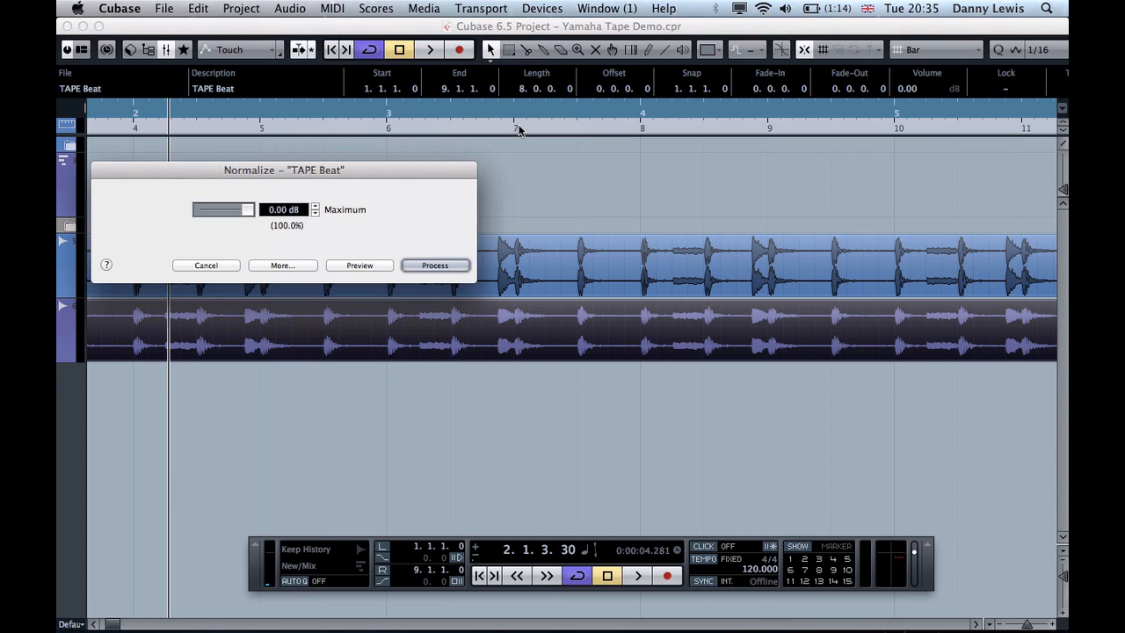
click(435, 266)
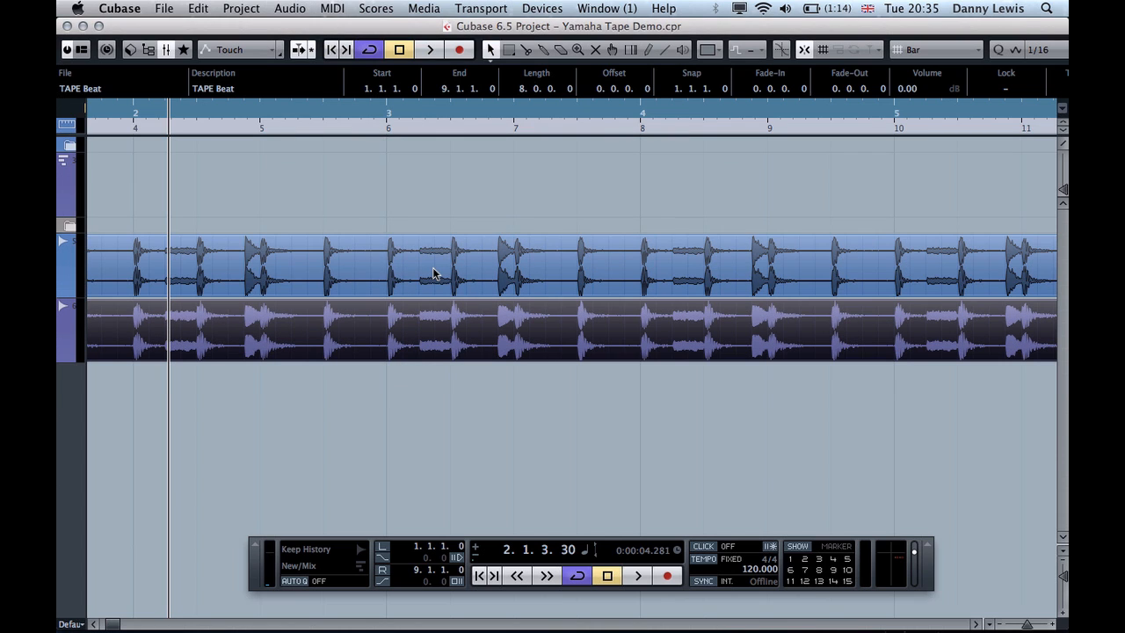
click(329, 410)
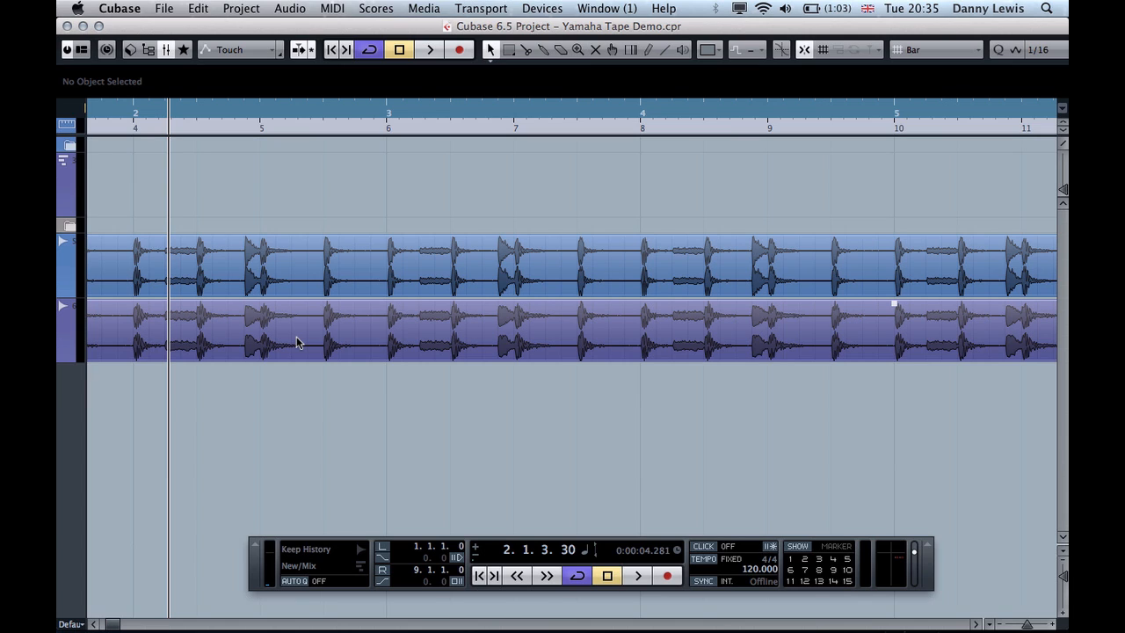
Examine the Original Beat and TAPE Beat waveforms up close around bars 4 and 5, comparing their transients and decays
click(692, 128)
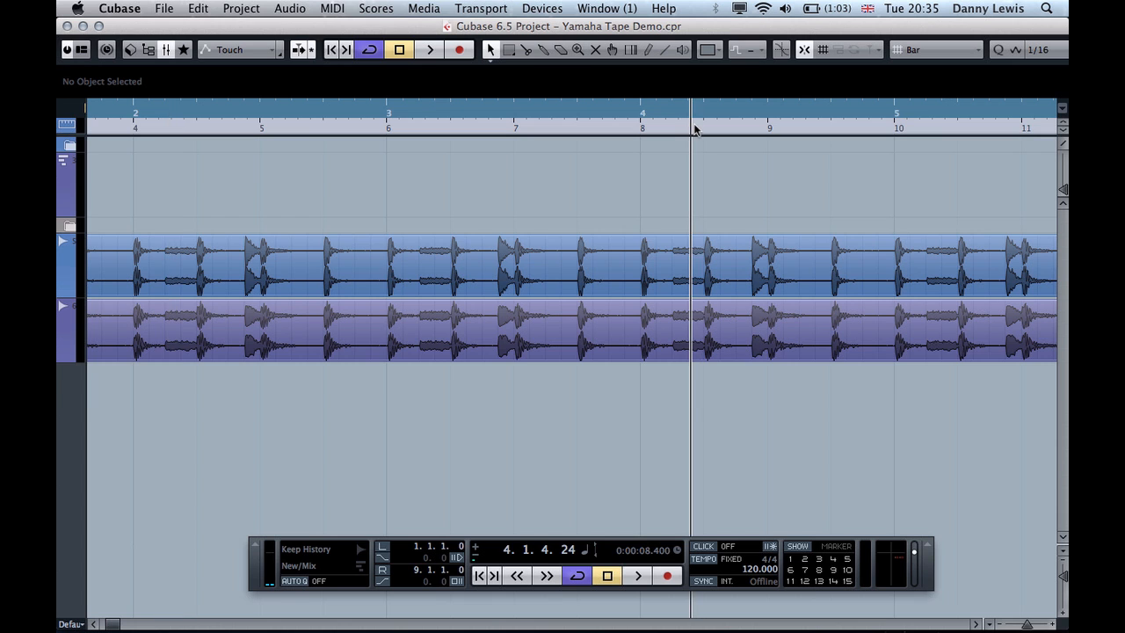
key(h)
key(h)
key(h)
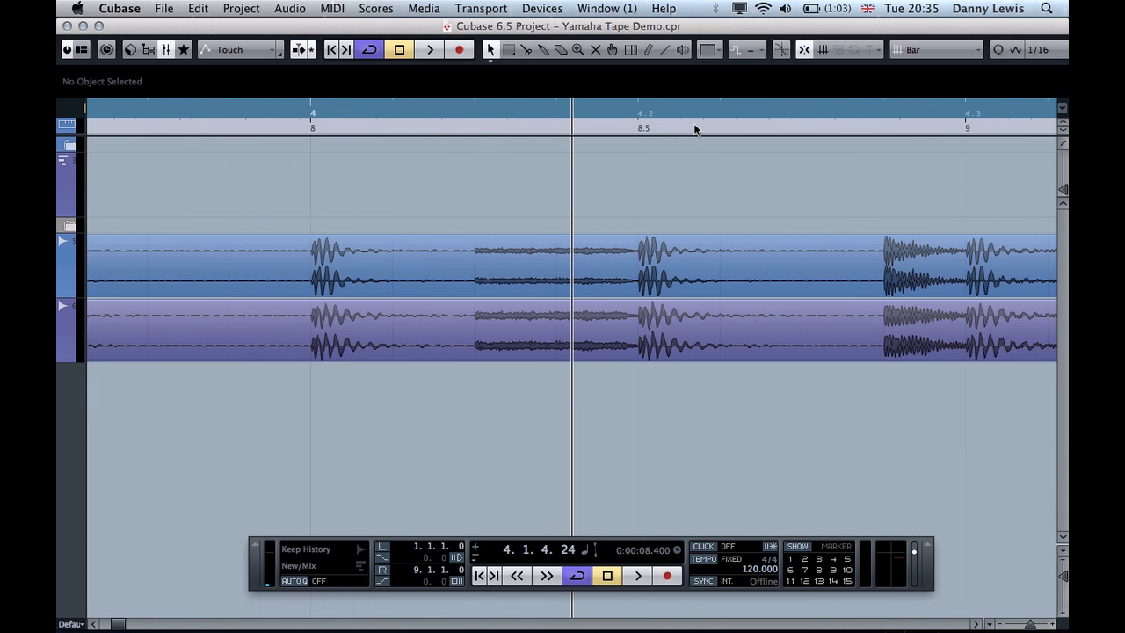
key(g)
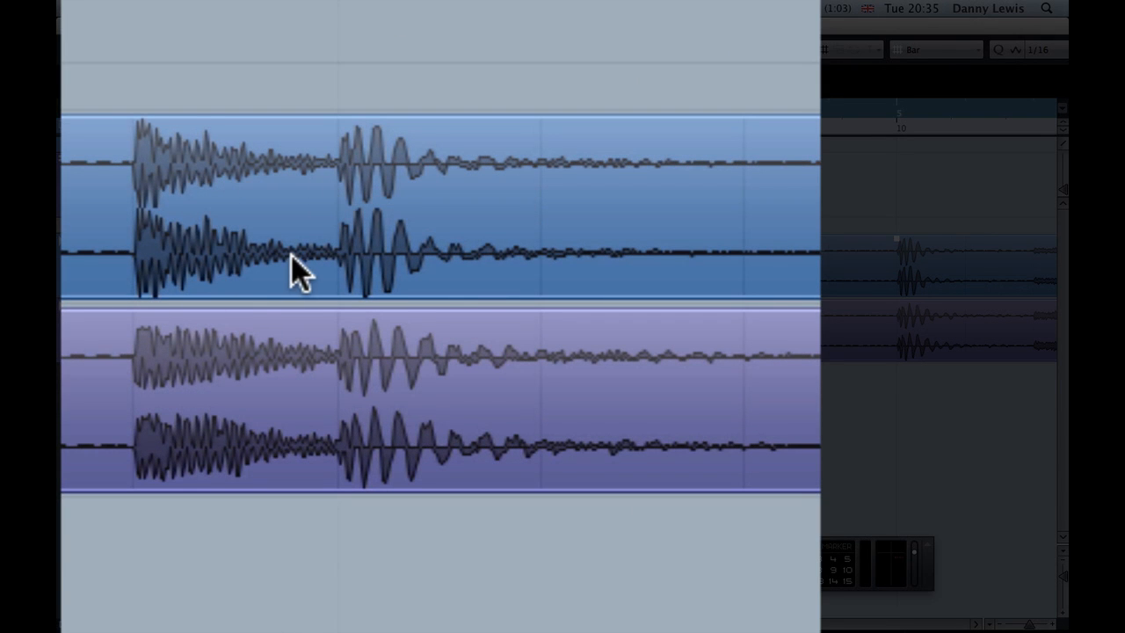
scroll(475, 362, right, 5)
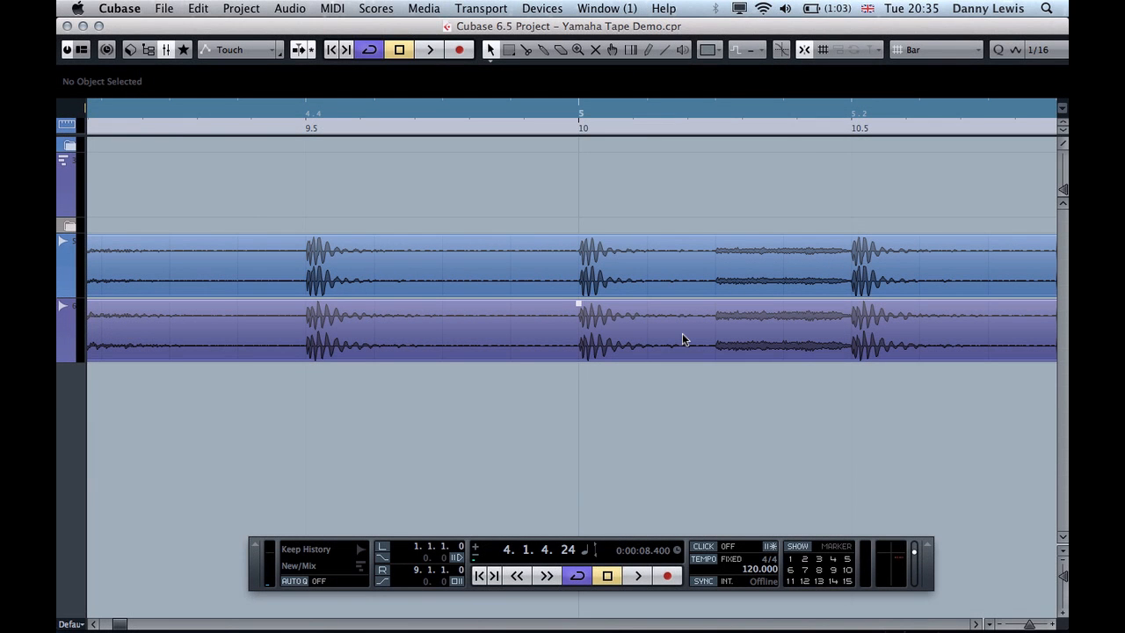
key(g)
key(g)
key(g)
key(g)
key(g)
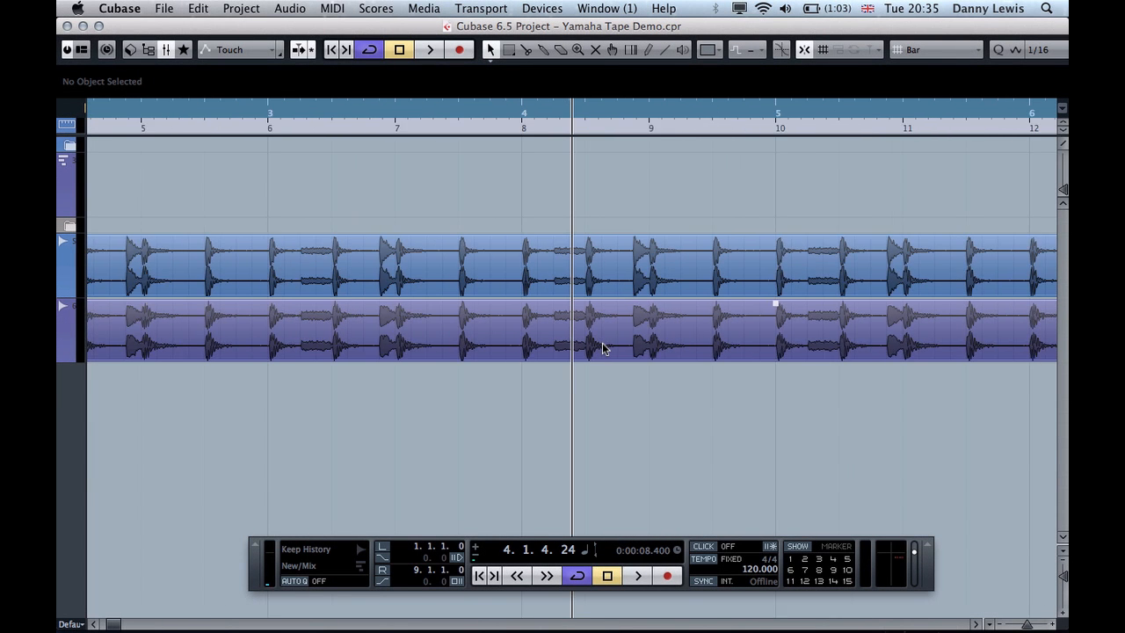
key(g)
key(g)
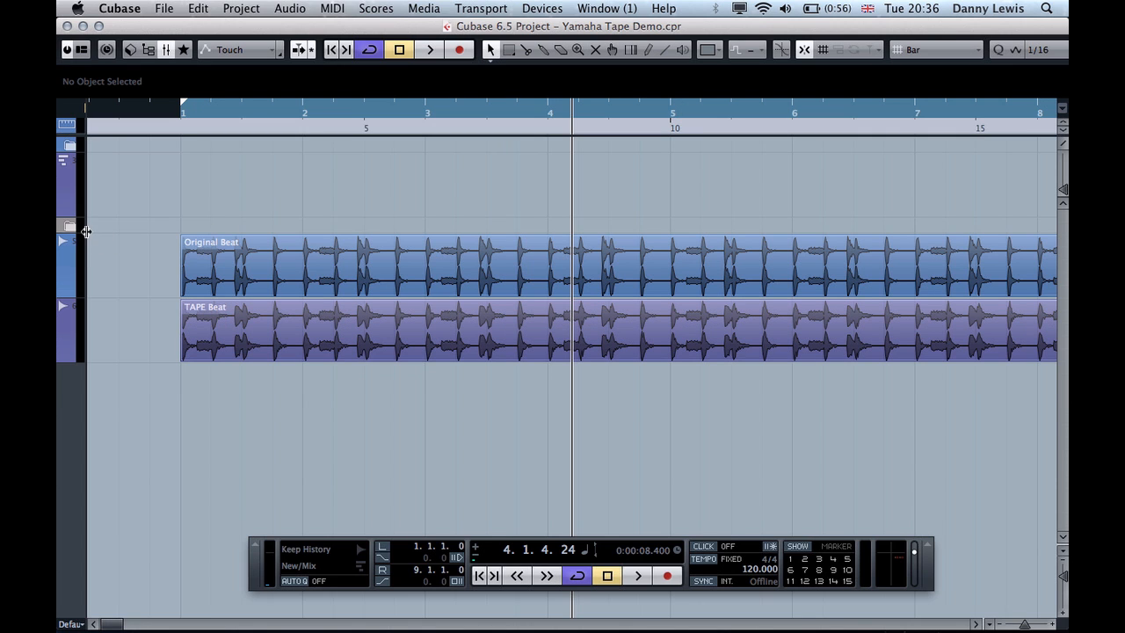
Widen the track list to reveal the track controls and show the Inspector
drag(86, 231, 412, 258)
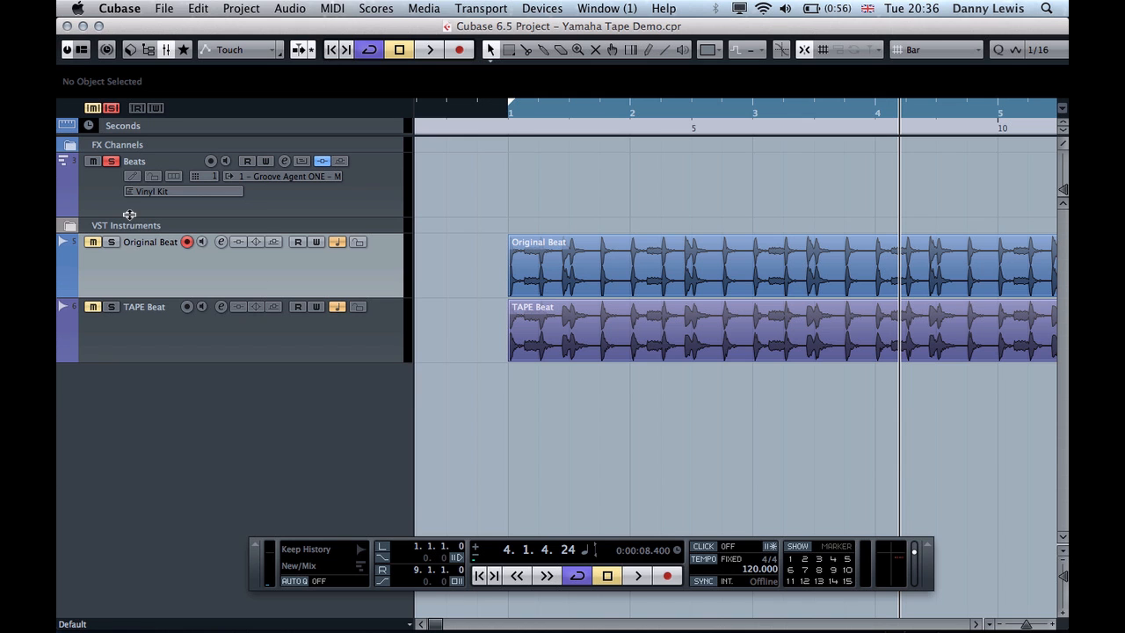
click(106, 51)
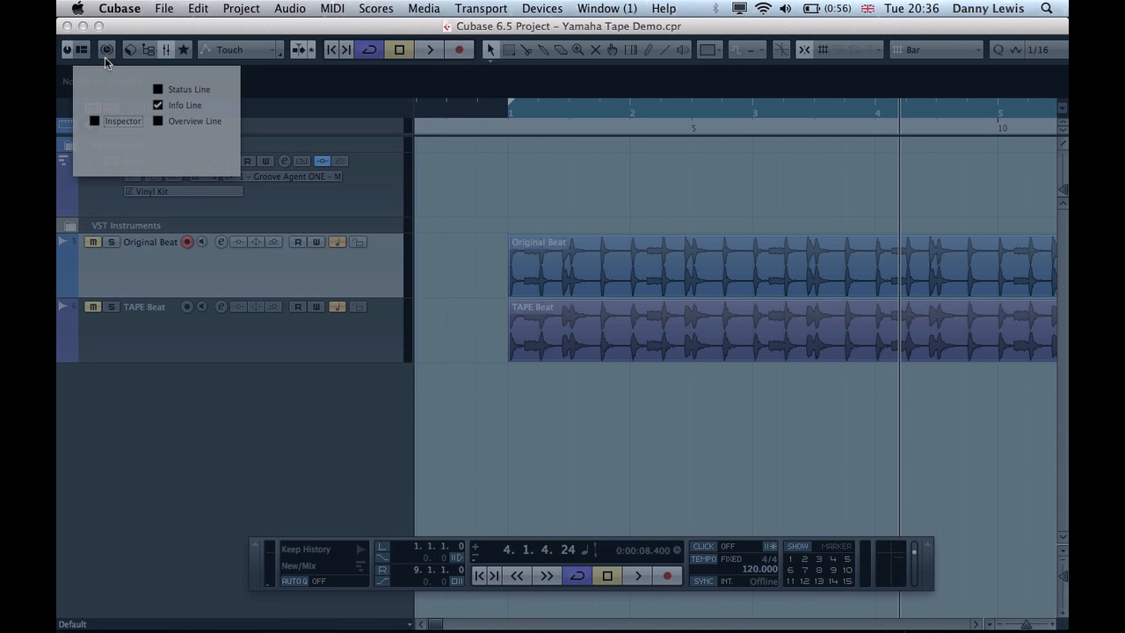
click(94, 120)
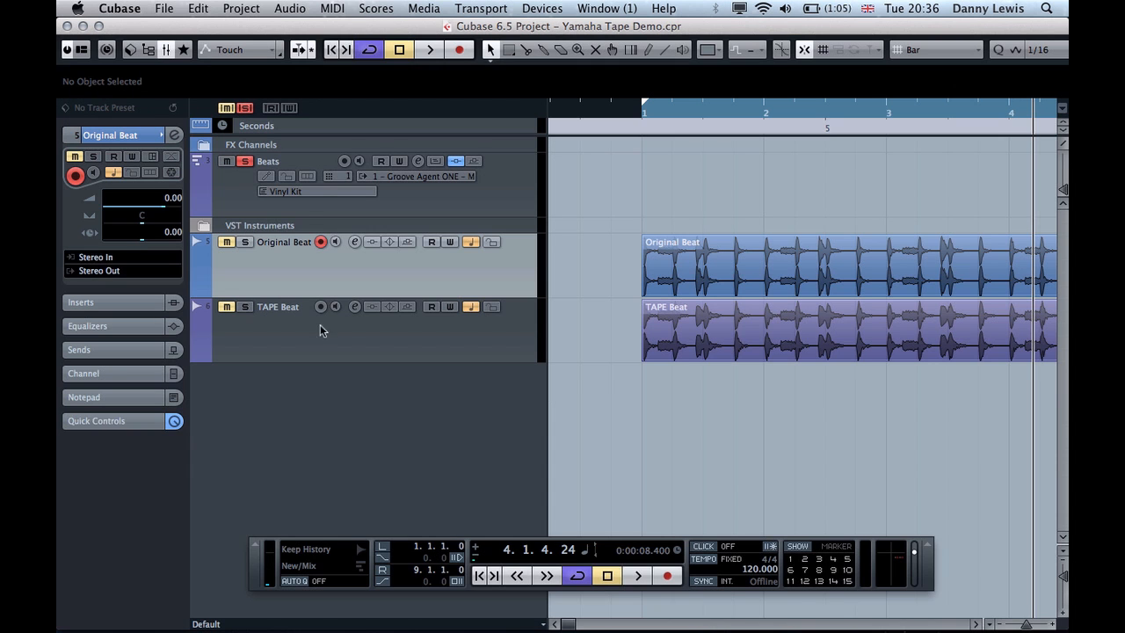
Open the Vintage Open Deck editor from the Beats track's audio inserts and move its window clear of the transport
click(235, 196)
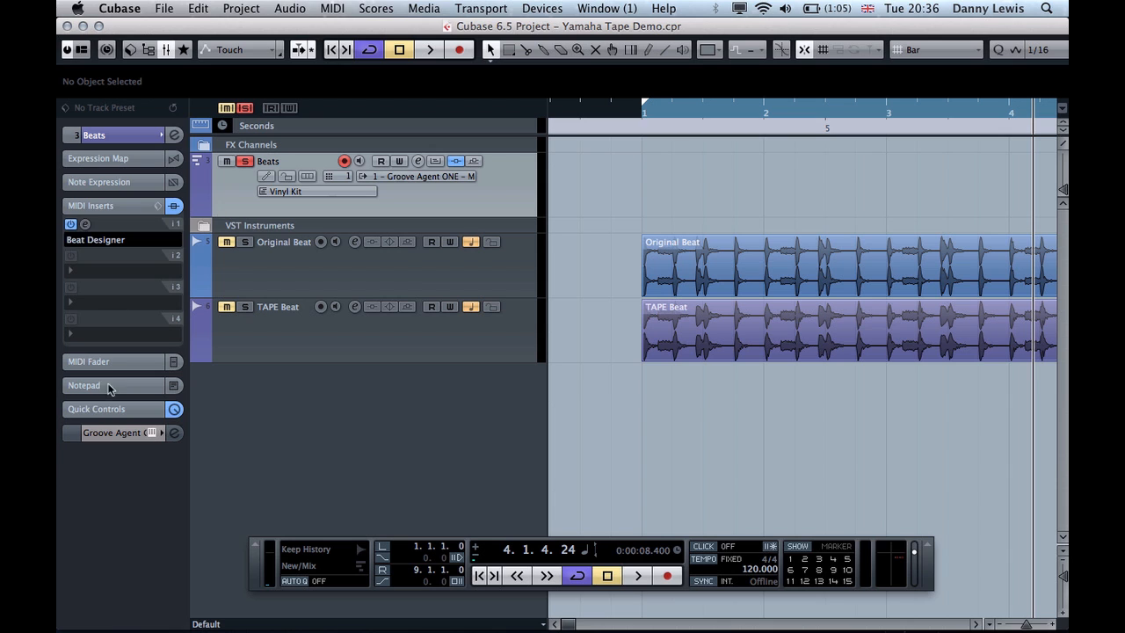
click(95, 410)
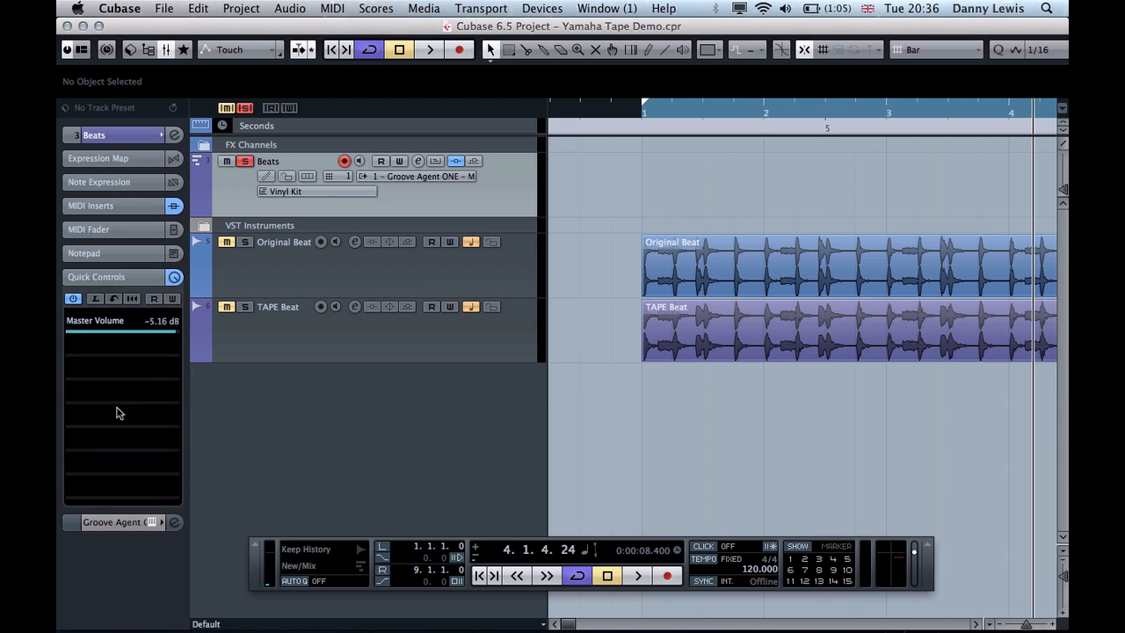
click(110, 278)
click(109, 304)
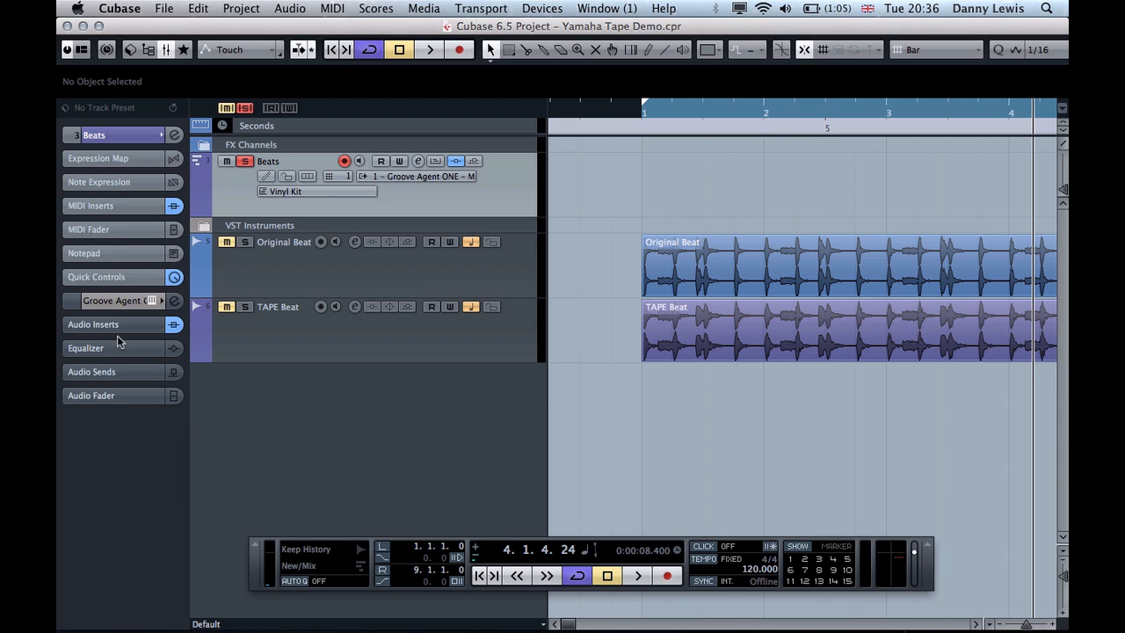
click(114, 325)
click(98, 343)
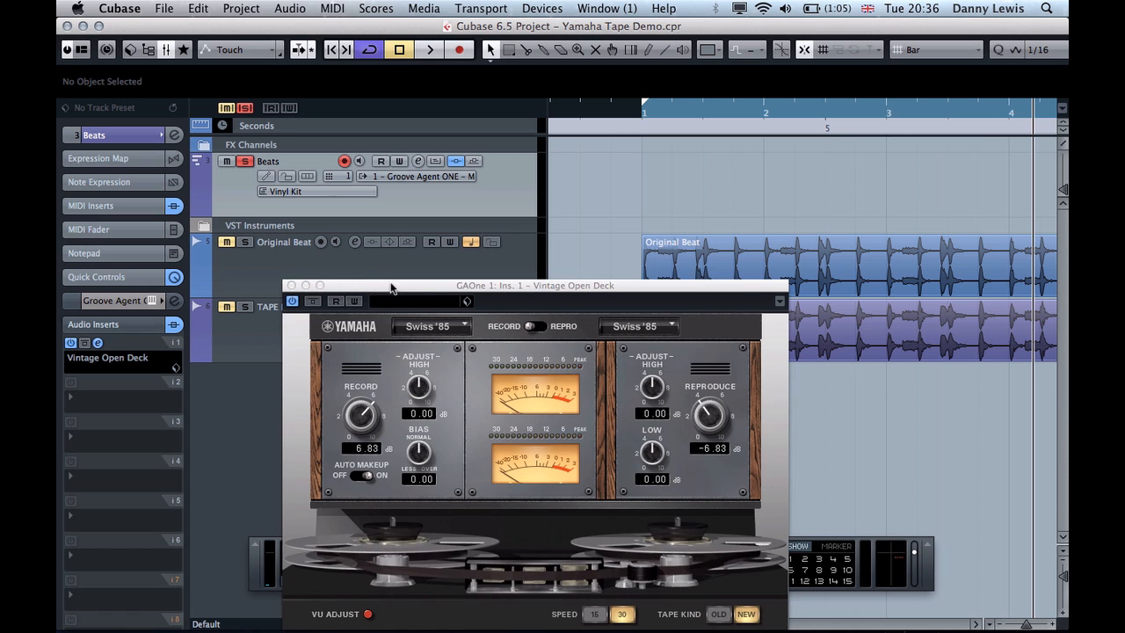
drag(387, 287, 356, 168)
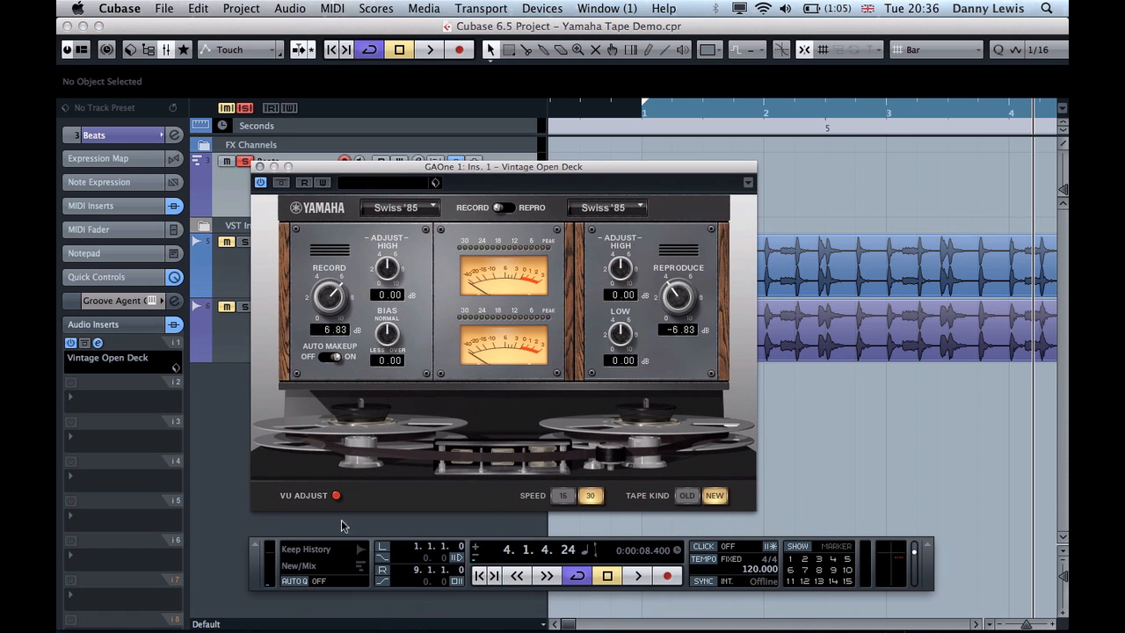